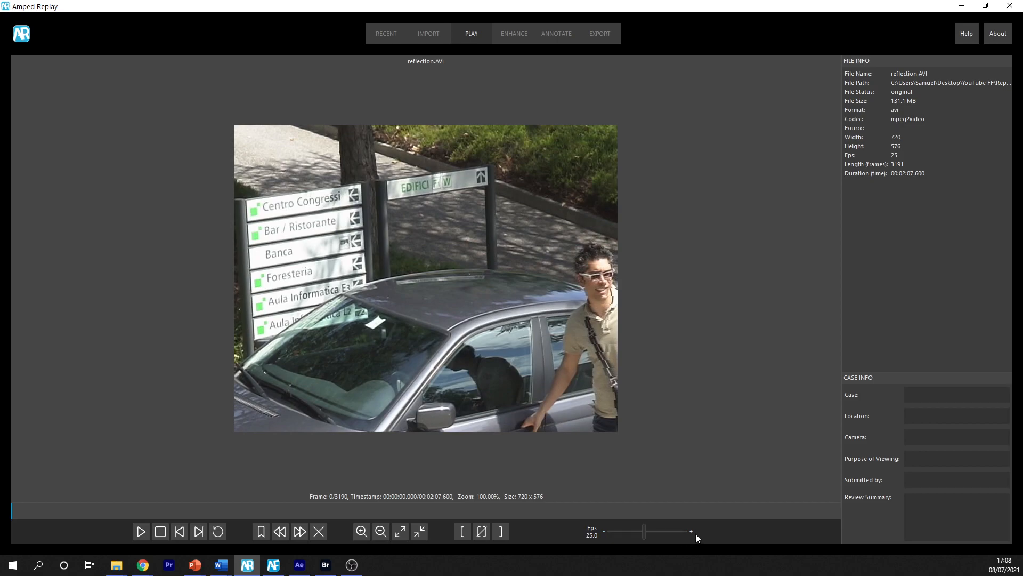
Try raising and lowering the playback frame rate of reflection.AVI and bring it back to 25 fps.
left_click(691, 530)
left_click(605, 531)
mouse_move(644, 531)
left_mouse_down()
mouse_move(628, 531)
mouse_move(640, 533)
left_mouse_up()
left_click(690, 532)
Zoom in and out on the video and fit it to the viewer.
key("ctrl")
key("ctrl")
scroll(588, 485, "up", 1)
key("ctrl")
scroll(604, 456, "down", 1)
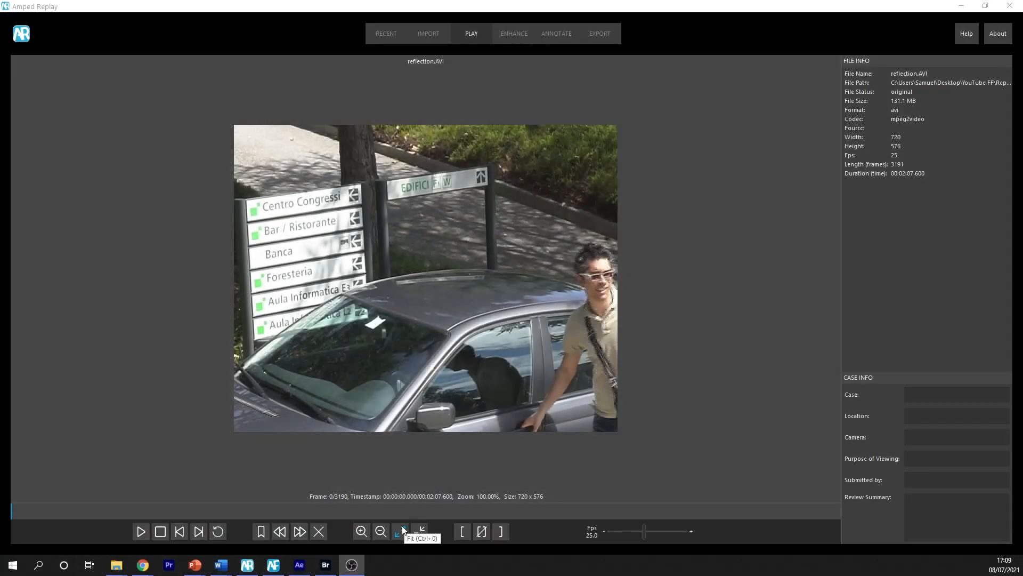
left_click(404, 530)
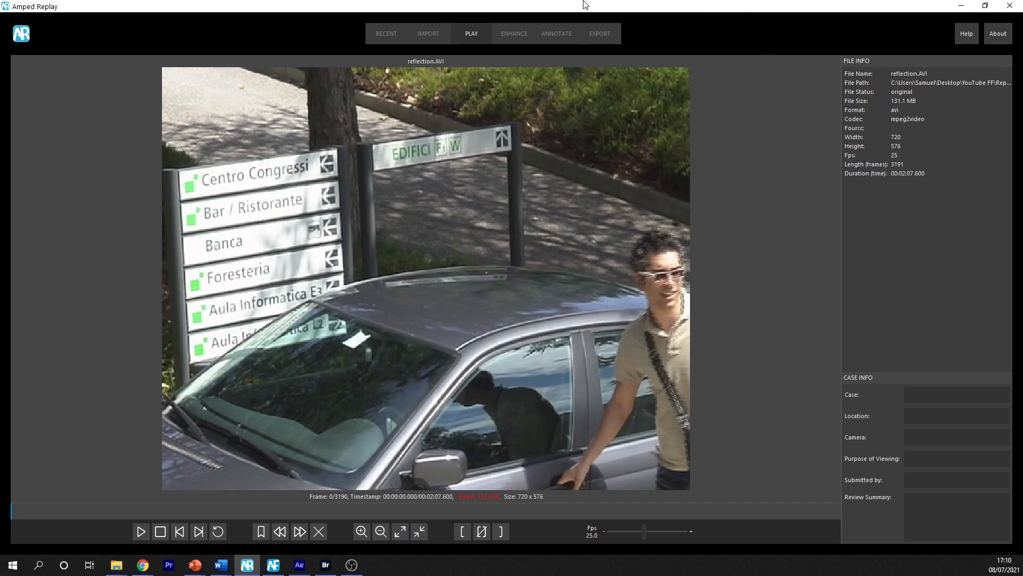
Apply the Correct enhancement in Auto mode to the video and check the alternative correction modes.
left_click(507, 35)
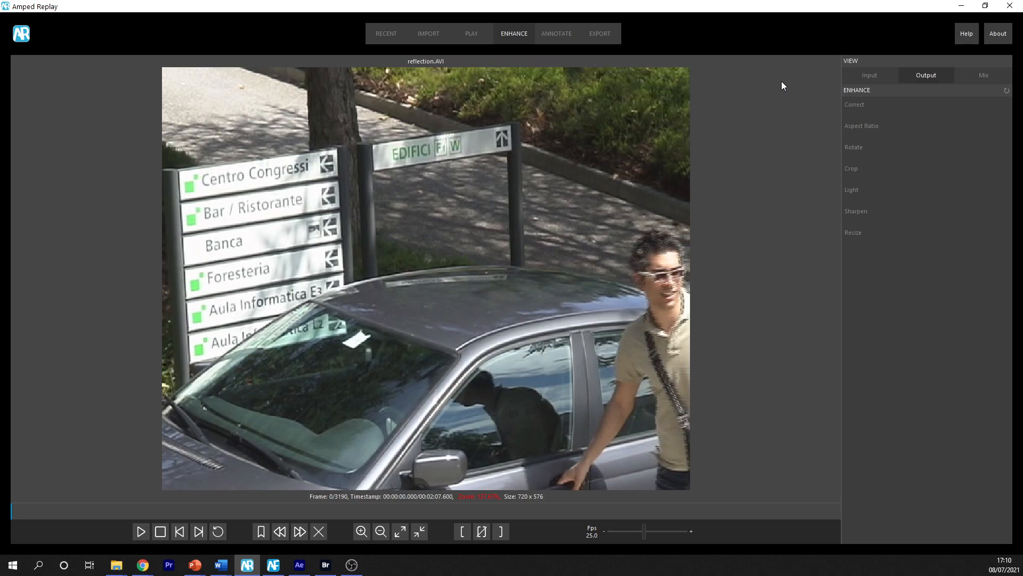
left_click(849, 107)
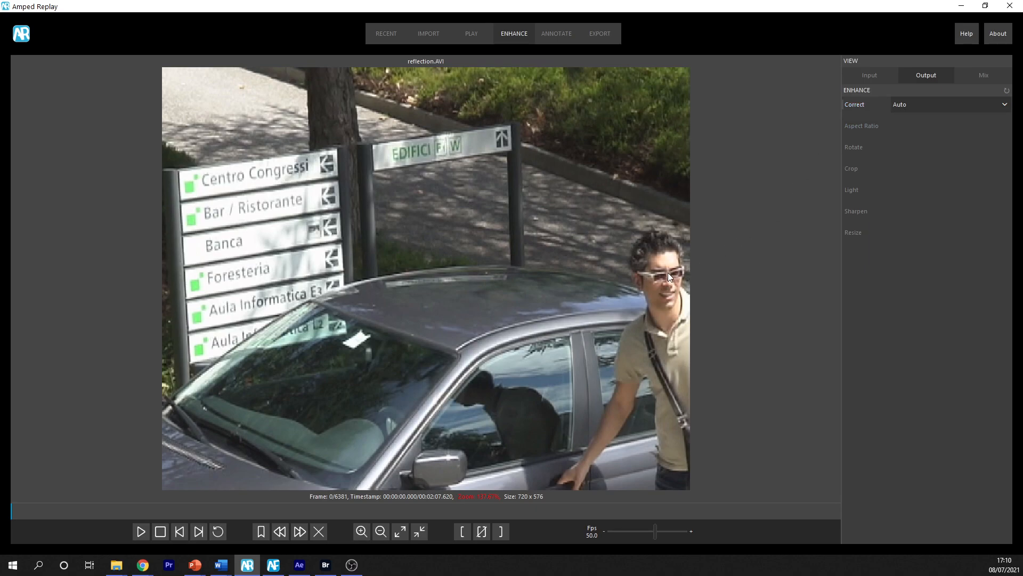
left_click(854, 105)
left_click(854, 105)
left_click(935, 106)
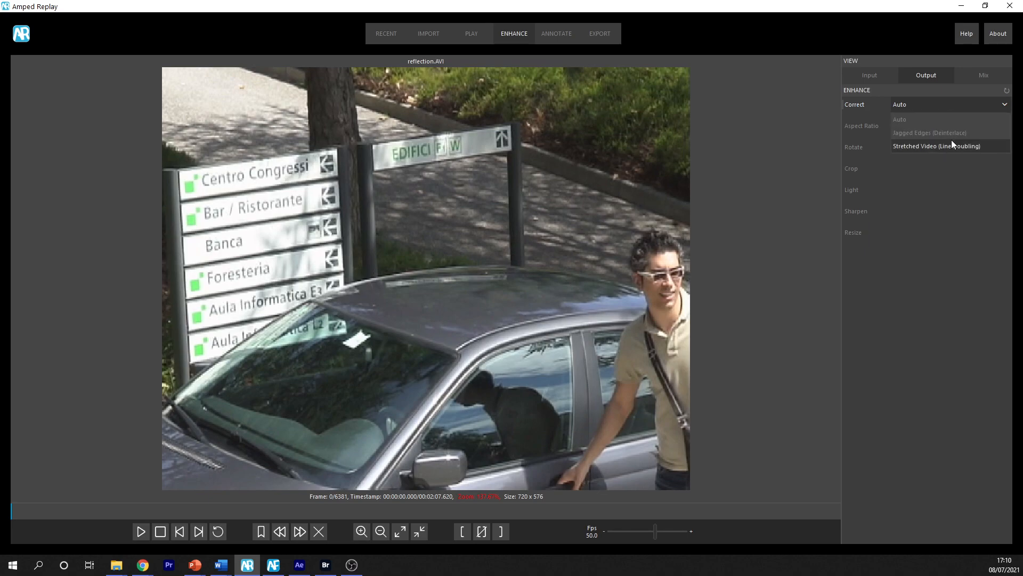
left_click(937, 106)
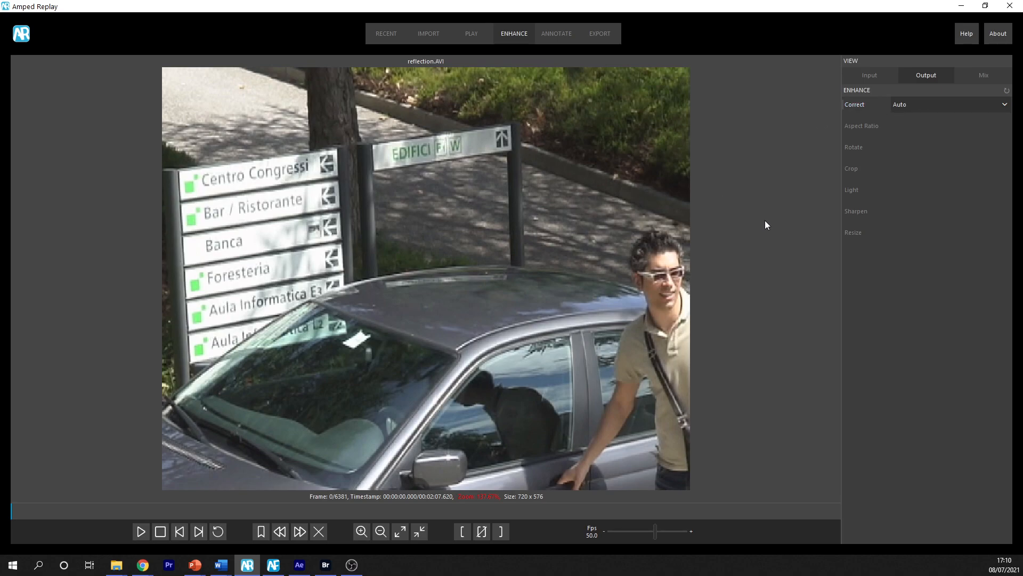
Compare the video with and without the Auto aspect ratio correction and leave the correction enabled.
left_click(855, 125)
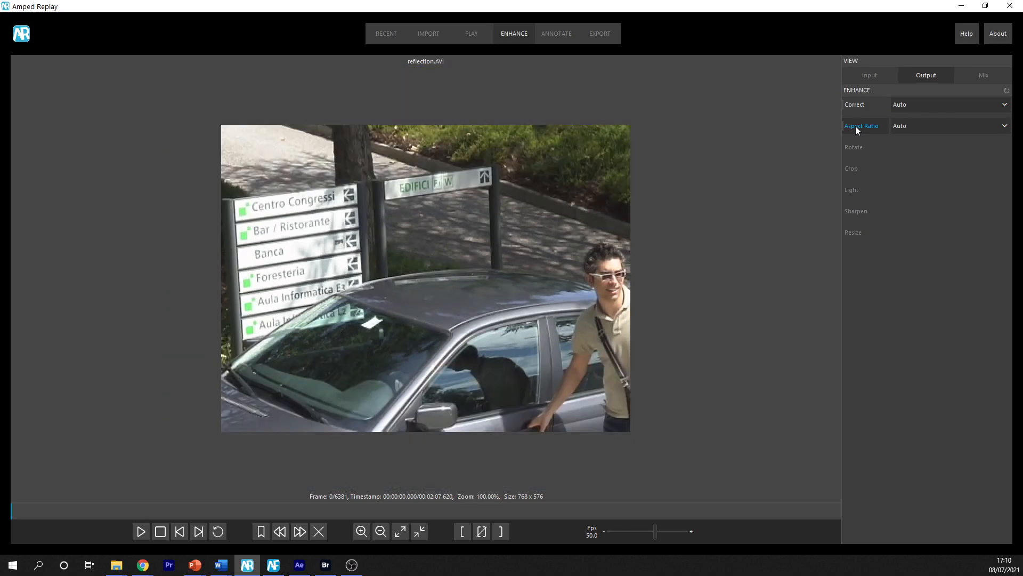
left_click(856, 125)
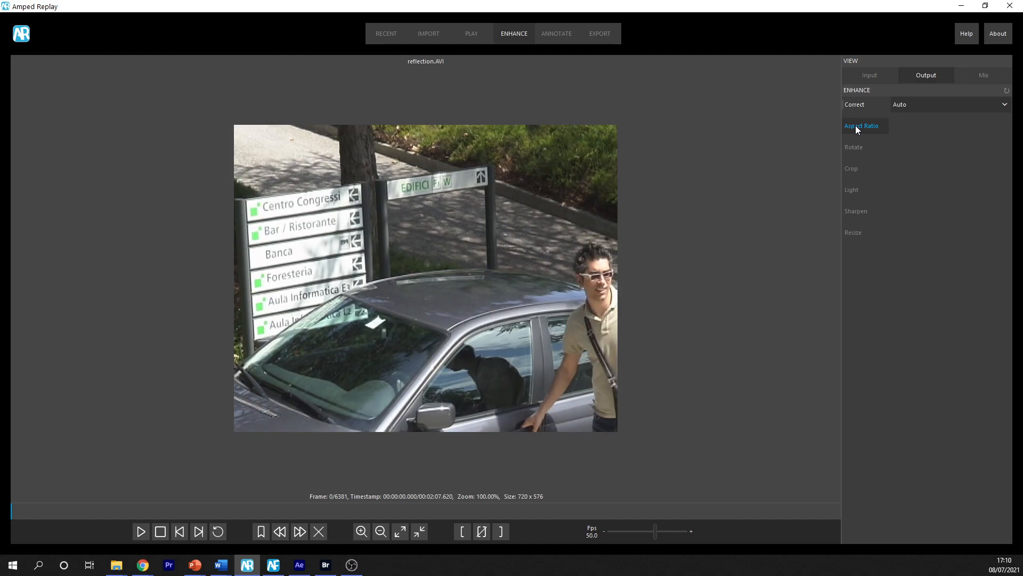
left_click(855, 126)
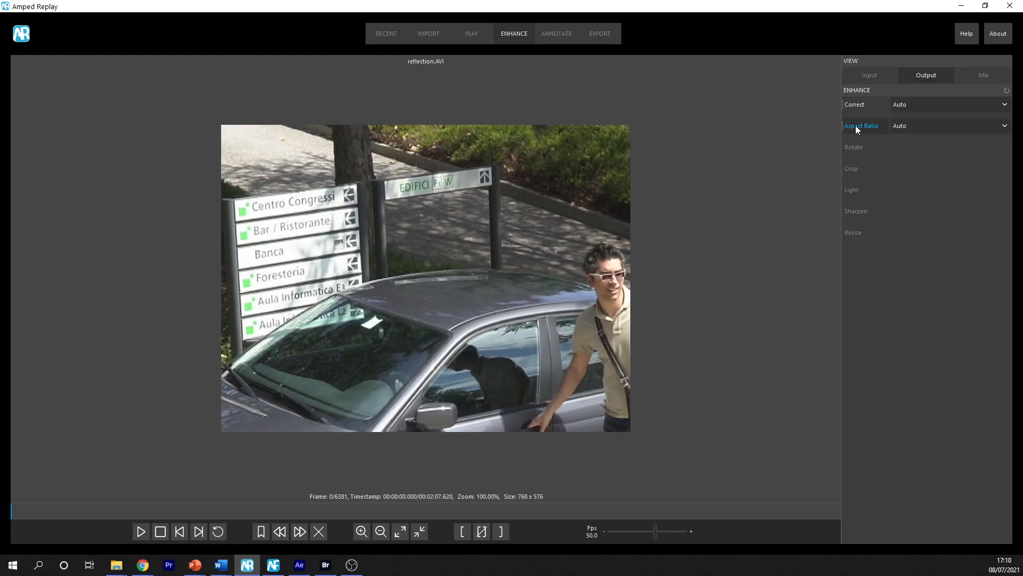
left_click(856, 126)
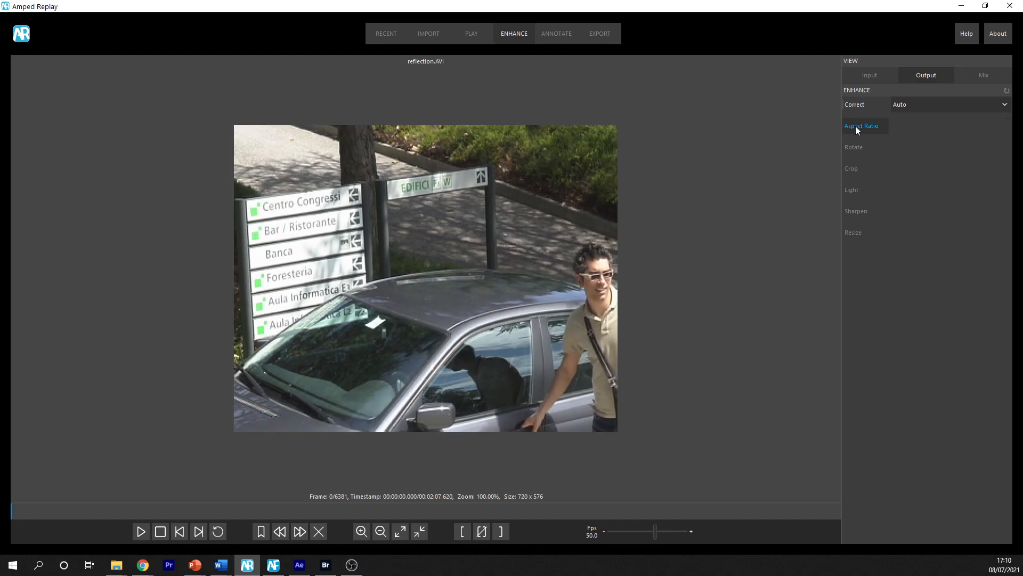
key("ctrl")
key("ctrl")
left_click(853, 125)
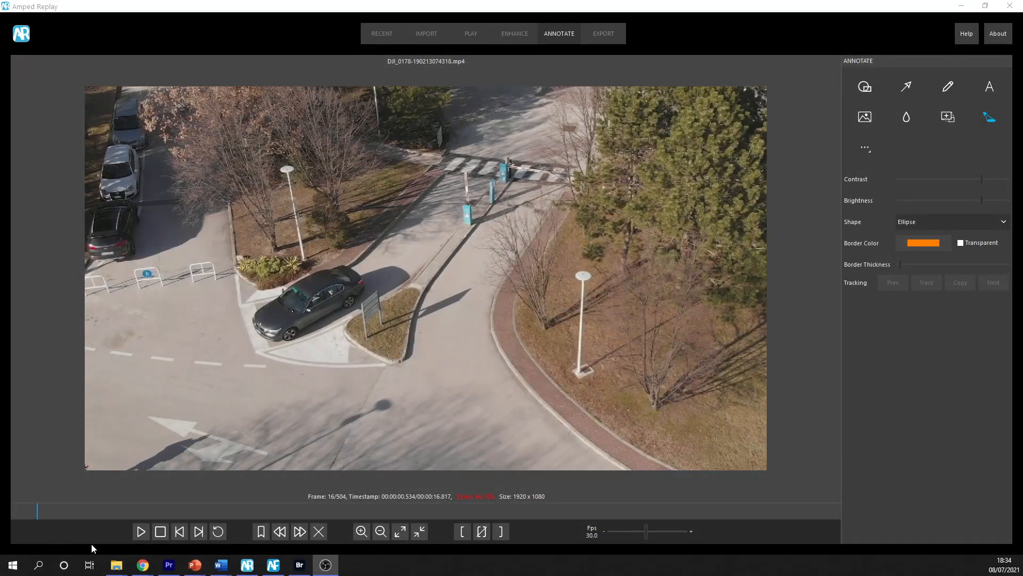
Play the drone video, change its playback rate to 76 fps and back down to 28 fps, and pause it.
left_click(131, 533)
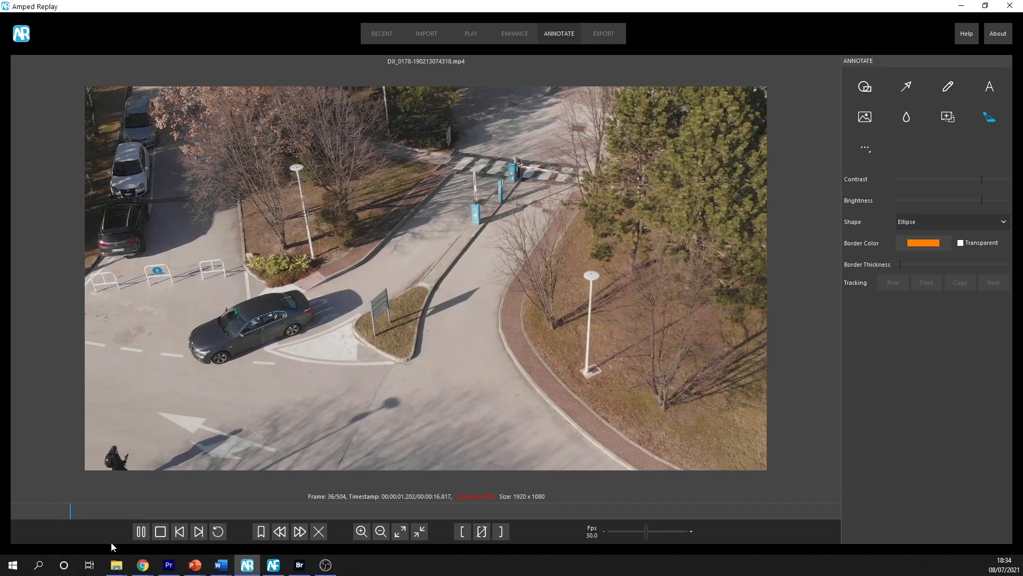
left_click_drag(651, 531, 667, 531)
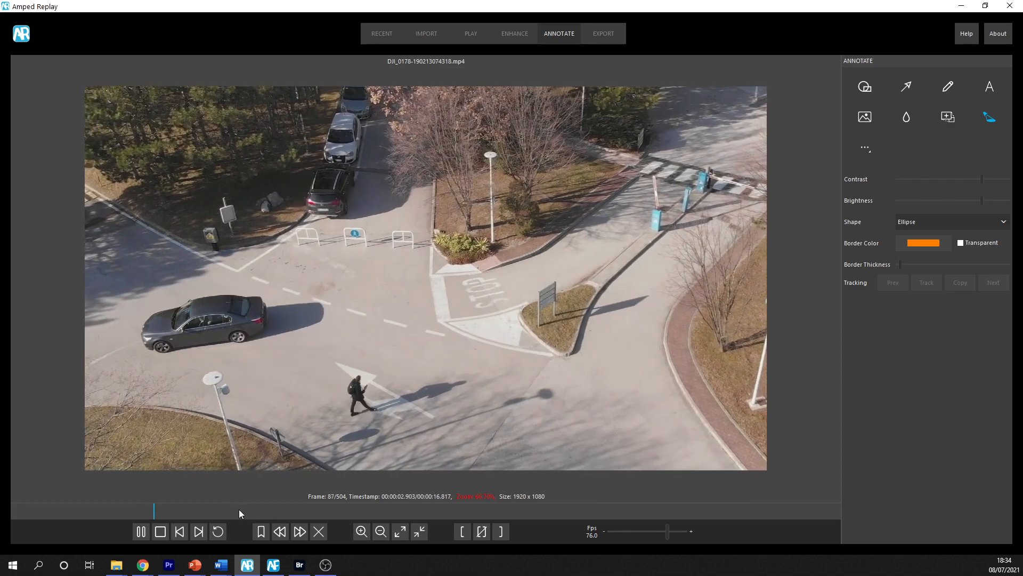
left_click_drag(663, 533, 645, 531)
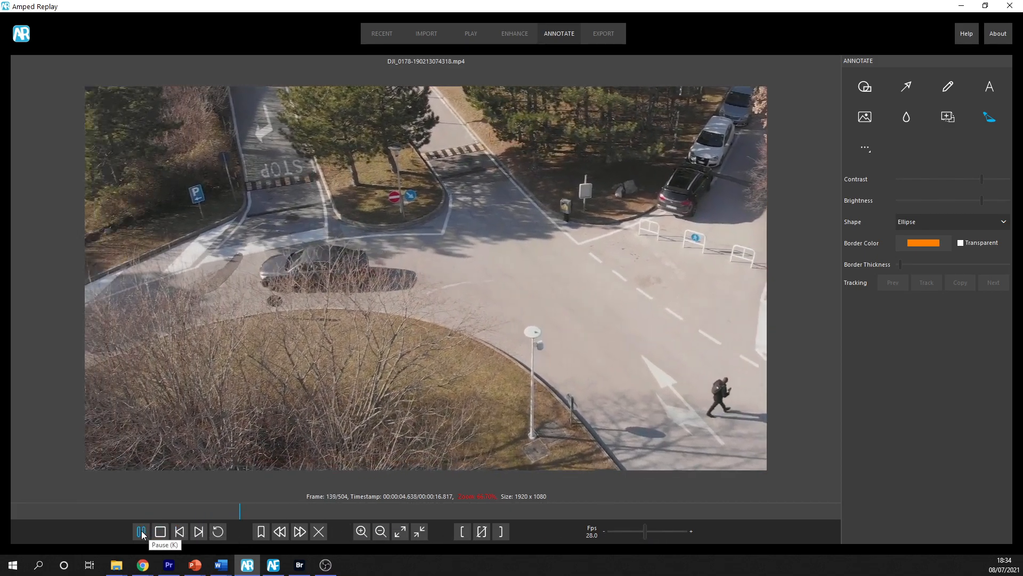
left_click(140, 532)
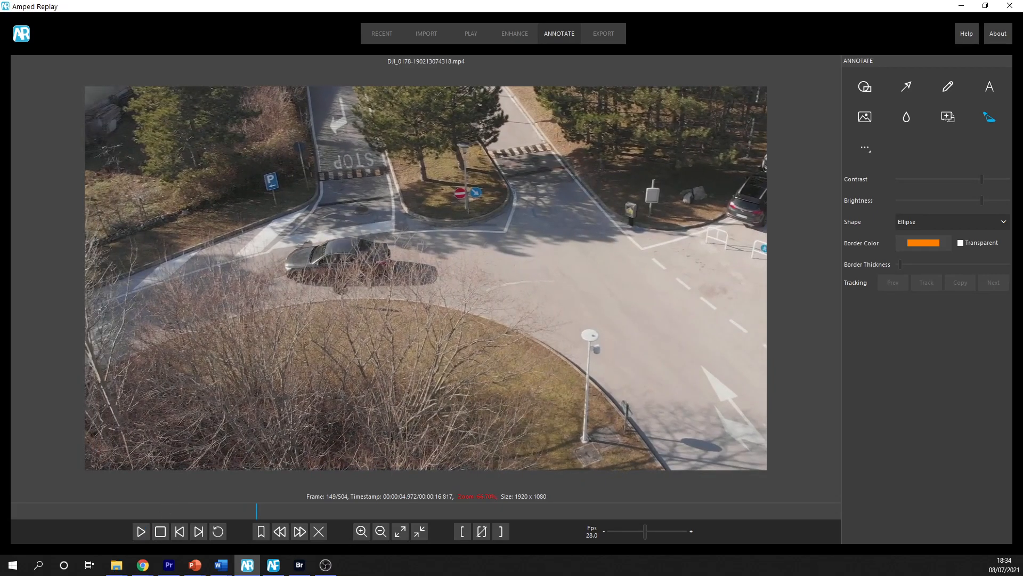
Mark a range in the drone video starting at frame 13 and ending at frame 148.
left_click_drag(205, 513, 33, 515)
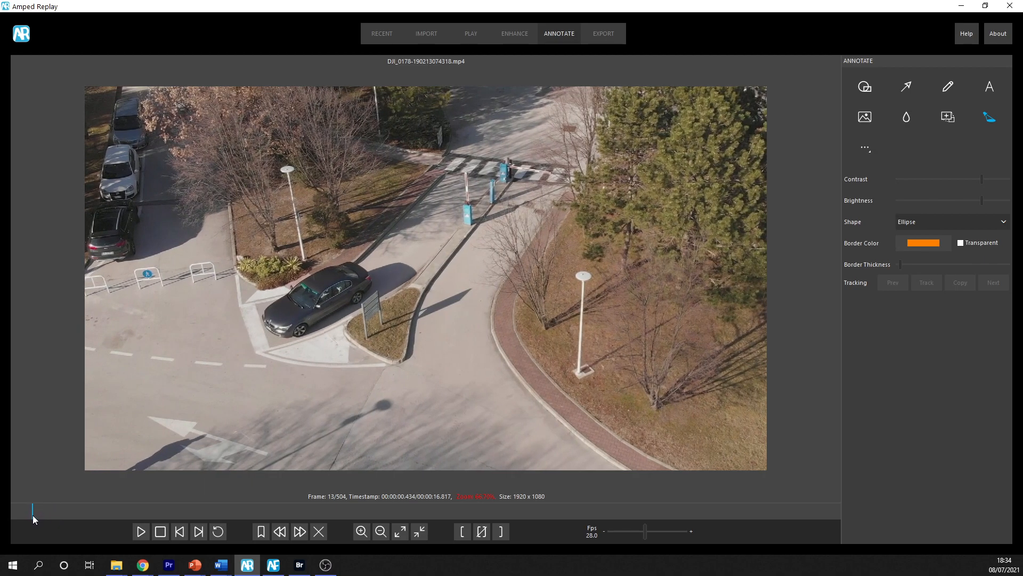
left_click(461, 533)
left_click(141, 531)
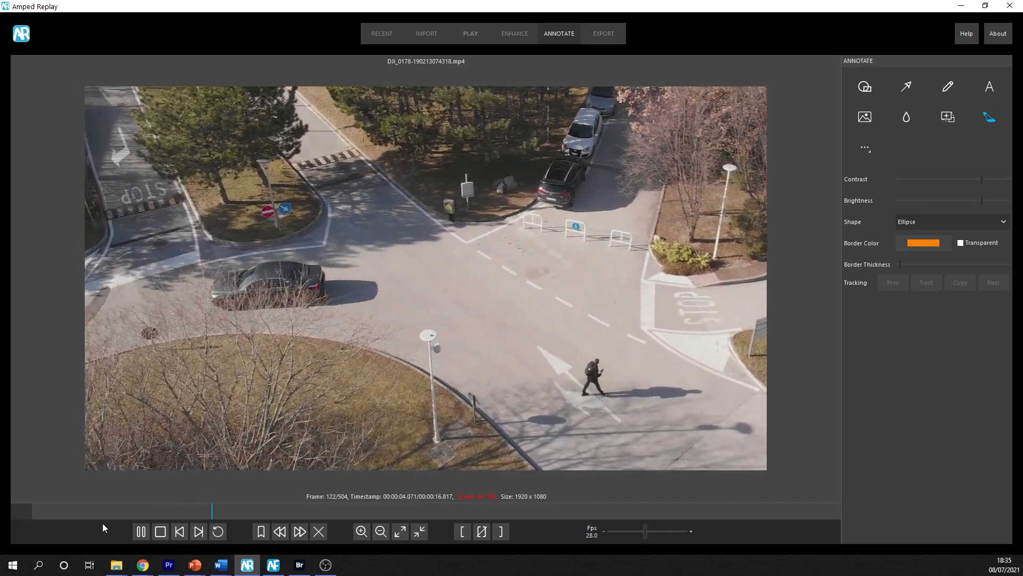
left_click(142, 531)
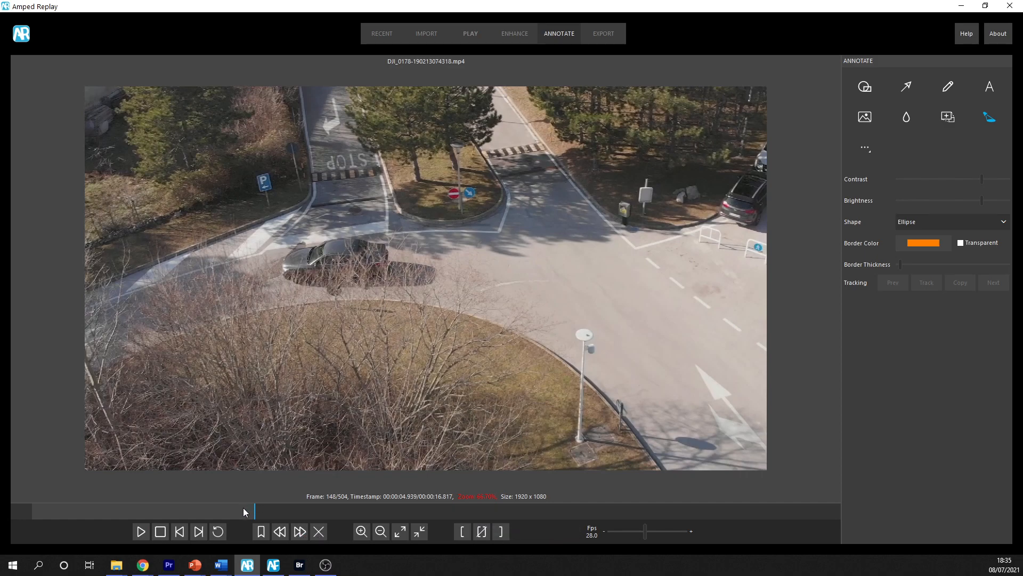
Stretch the selected range across the whole timeline and return to its first frame.
left_click_drag(47, 511, 34, 510)
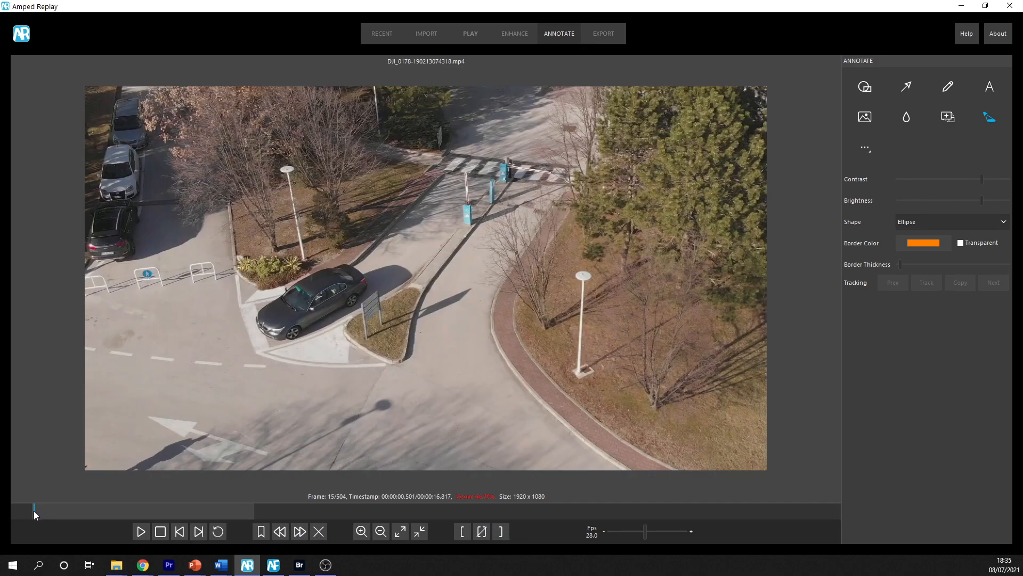
left_click(482, 533)
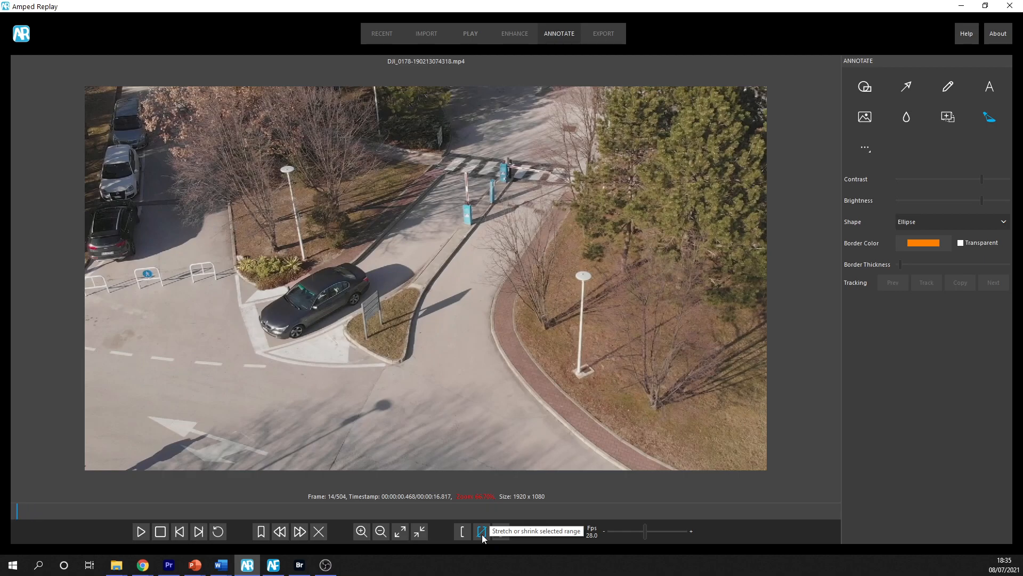
left_click_drag(47, 510, 11, 509)
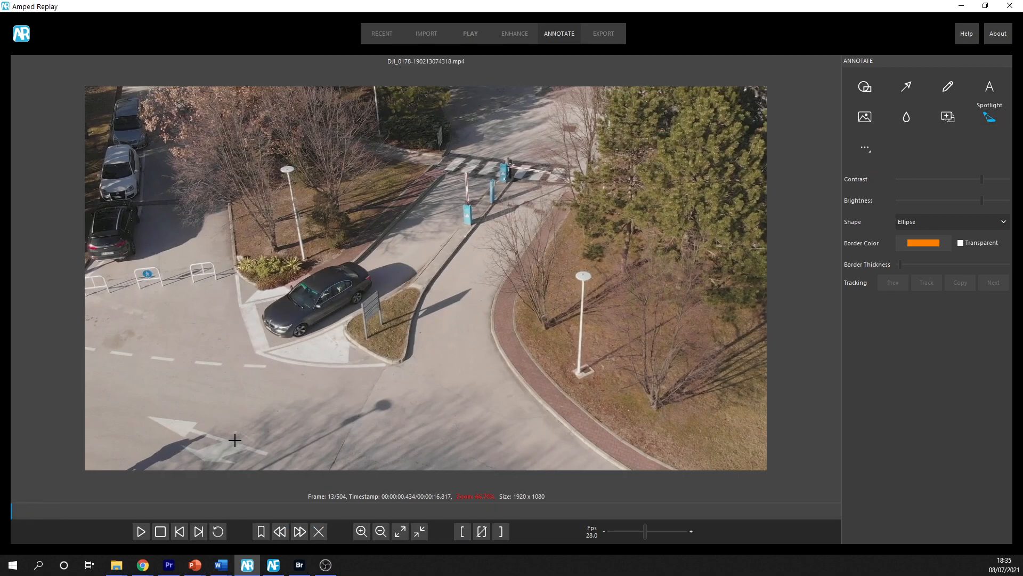
Draw an elliptical spotlight at frame 22 over the pedestrian entering at the picture's lower-left corner.
left_click_drag(14, 516, 67, 511)
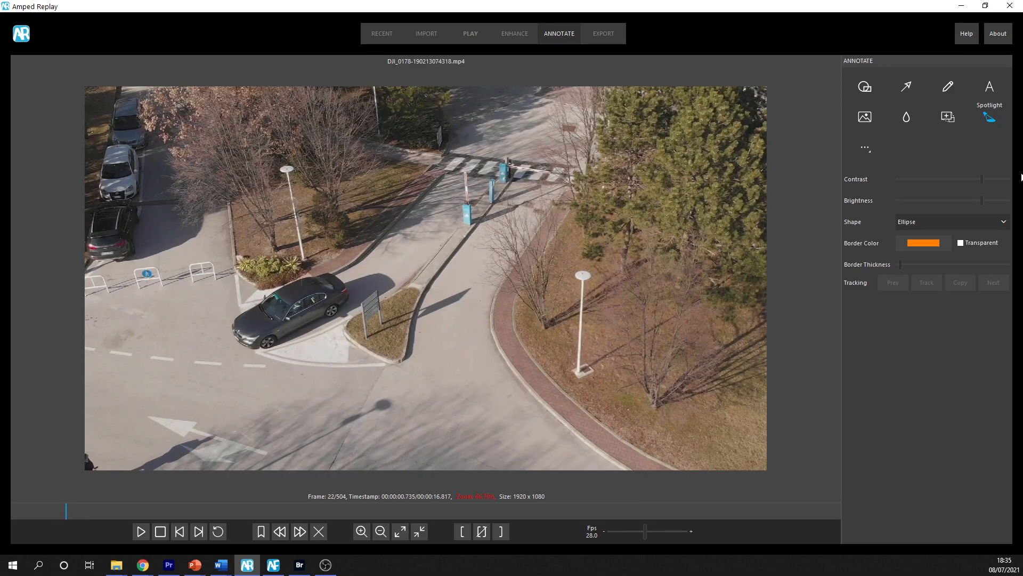
left_click_drag(113, 435, 56, 491)
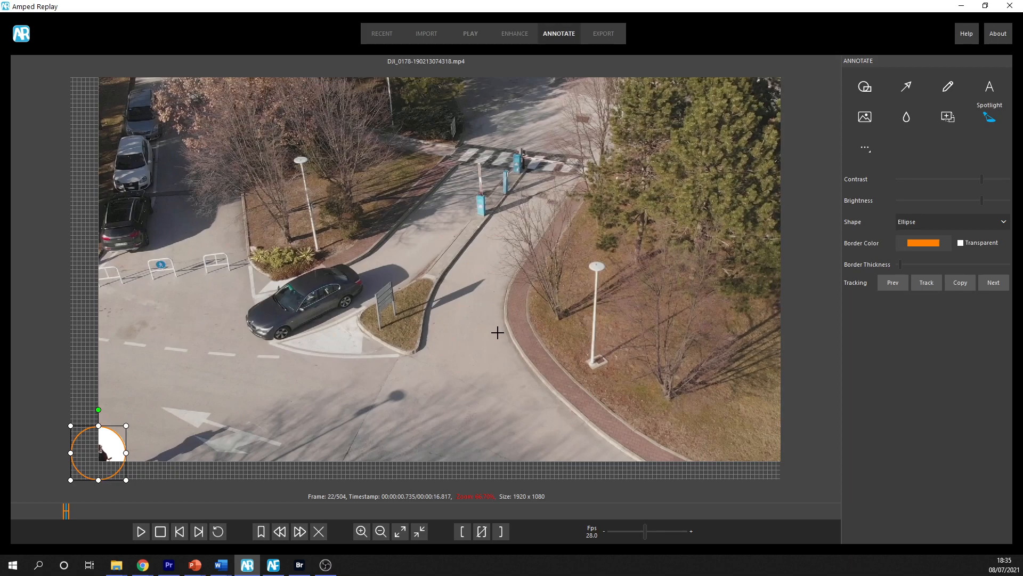
Preview the Extend Canvas option for the spotlight overlapping the picture edge and switch it off again.
left_click(868, 146)
left_click(849, 246)
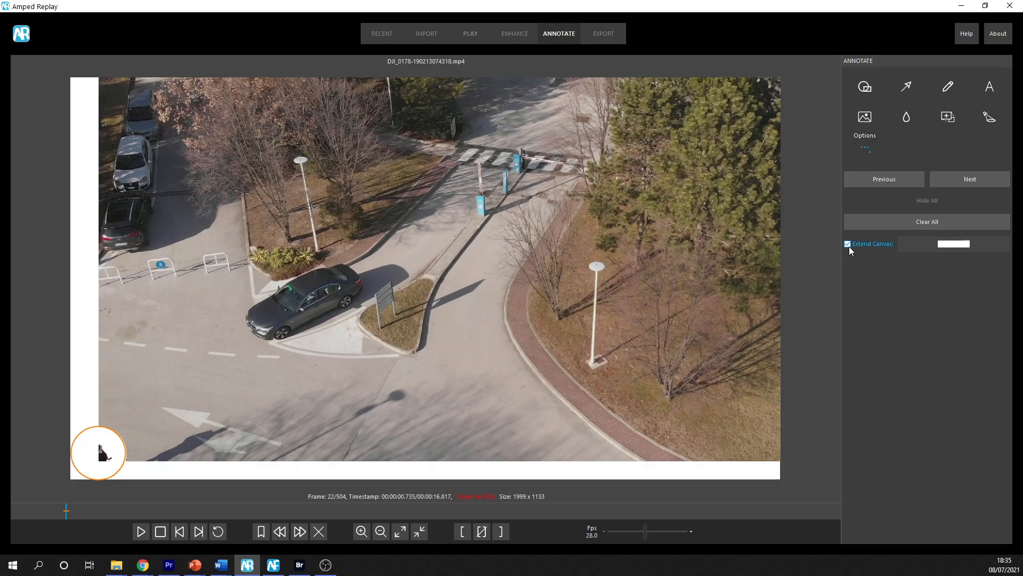
left_click(849, 246)
Keyframe the spotlight at frame 22 and again a little further on after moving it onto the pedestrian.
right_click(103, 448)
left_click(179, 414)
left_click_drag(69, 511, 191, 512)
left_click_drag(100, 454, 191, 475)
right_click(167, 442)
left_click(181, 411)
Move the spotlight onto the walking pedestrian and add keyframes at frame 58 and at one following position.
left_click_drag(192, 512, 287, 500)
left_click_drag(165, 440, 243, 421)
right_click(245, 425)
left_click(277, 393)
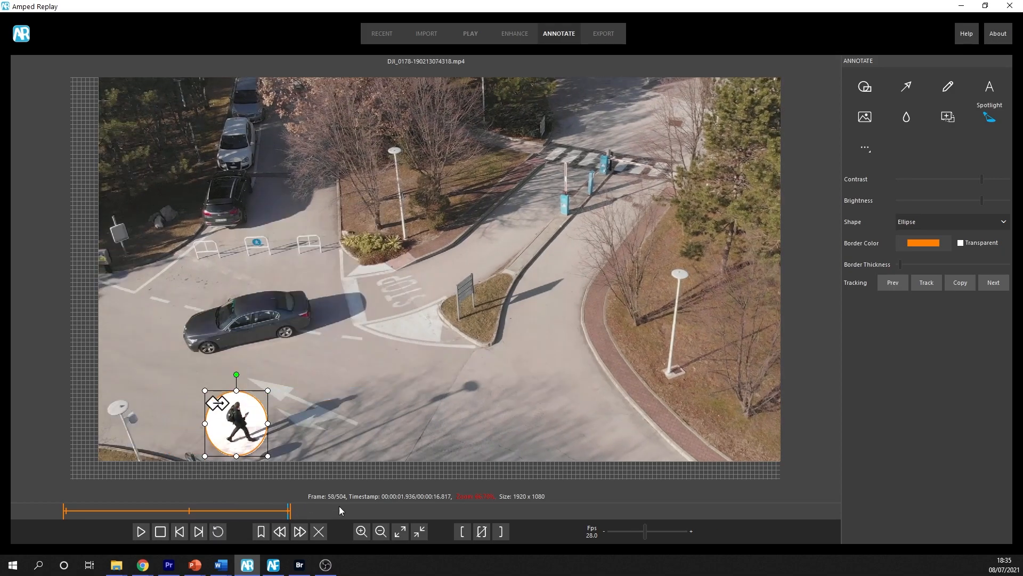
left_click_drag(288, 511, 350, 511)
left_click_drag(219, 422, 288, 408)
right_click(291, 405)
left_click(345, 381)
Reposition the spotlight over the pedestrian at two further points, the second at frame 99, and keyframe each.
left_click_drag(350, 511, 474, 511)
left_click_drag(287, 409, 386, 386)
right_click(388, 386)
left_click(430, 353)
left_click_drag(473, 511, 542, 510)
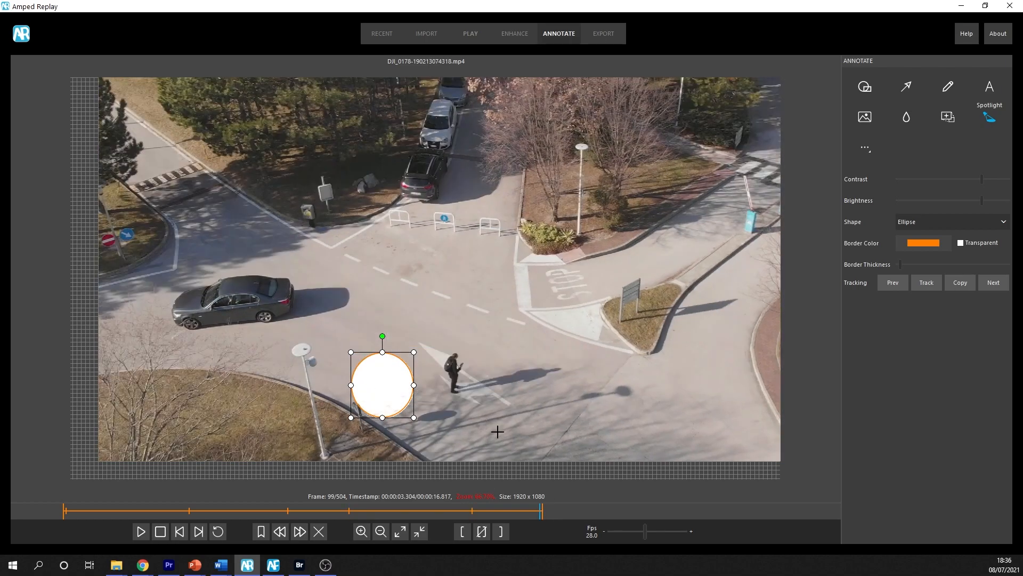
left_click_drag(385, 387, 458, 374)
right_click(459, 375)
left_click(502, 348)
Keyframe the spotlight over the pedestrian at frame 114 and at one more point as he crosses the road arrow.
left_click_drag(542, 511, 633, 511)
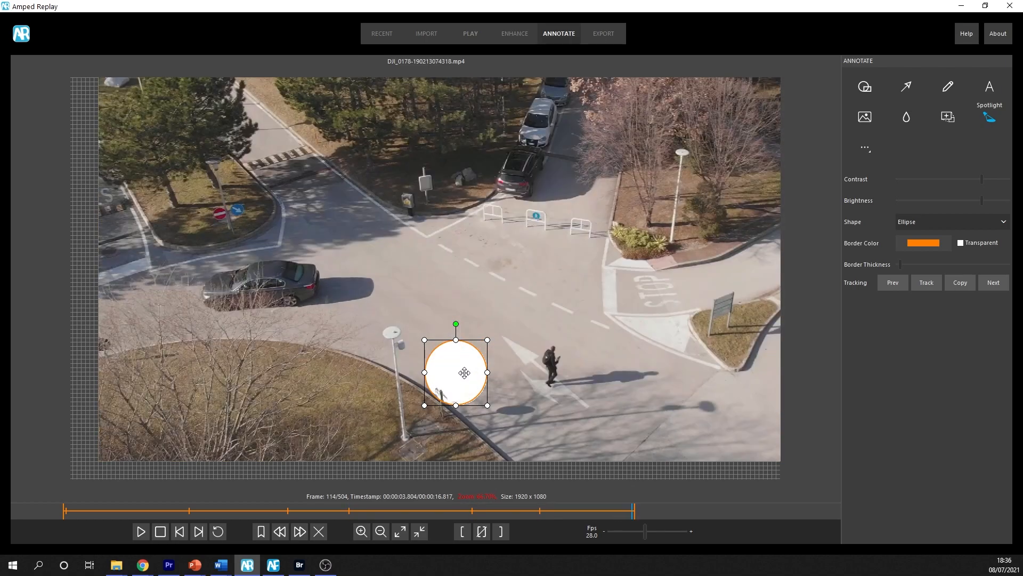
left_click_drag(465, 375, 559, 365)
right_click(559, 364)
left_click(602, 336)
left_click_drag(634, 511, 690, 512)
left_click_drag(549, 370, 602, 376)
right_click(601, 376)
left_click(645, 349)
Keyframe the spotlight following the pedestrian out past the picture's right edge, with the last keyframe at frame 147.
left_click_drag(689, 511, 763, 511)
left_click_drag(617, 378, 793, 407)
right_click(708, 385)
left_click(751, 356)
left_click(818, 511)
right_click(763, 394)
left_click(804, 363)
left_click(837, 511)
right_click(793, 408)
left_click(826, 375)
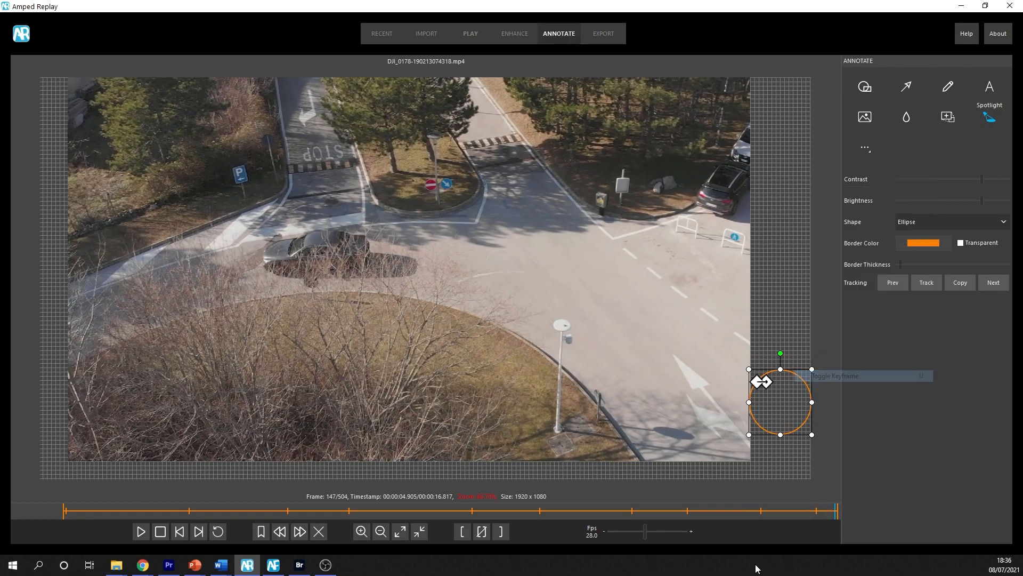
Leave the Spotlight tool and play the tracked spotlight annotation from the start of the range.
left_click(995, 118)
left_click_drag(836, 511, 36, 514)
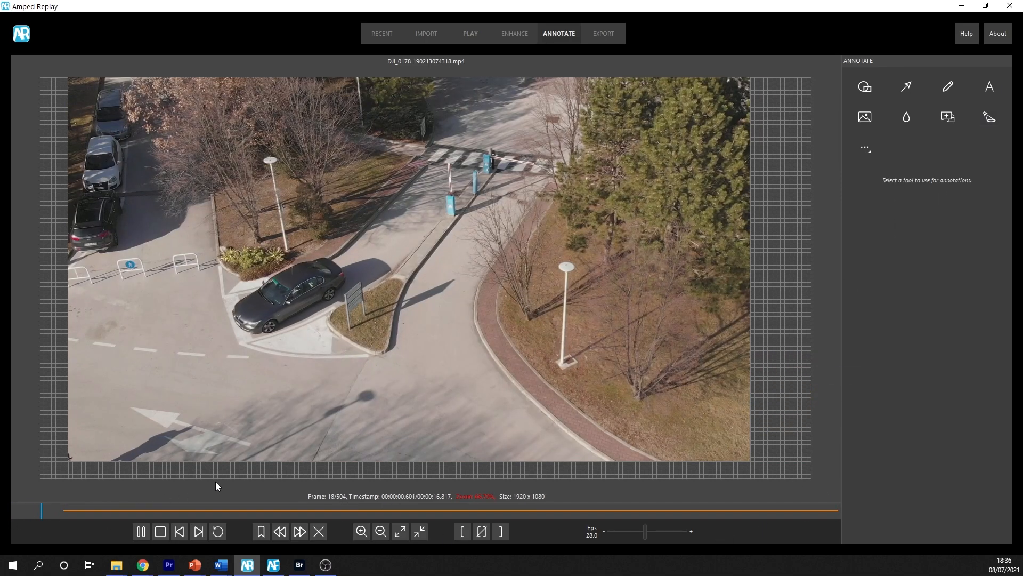
key("space")
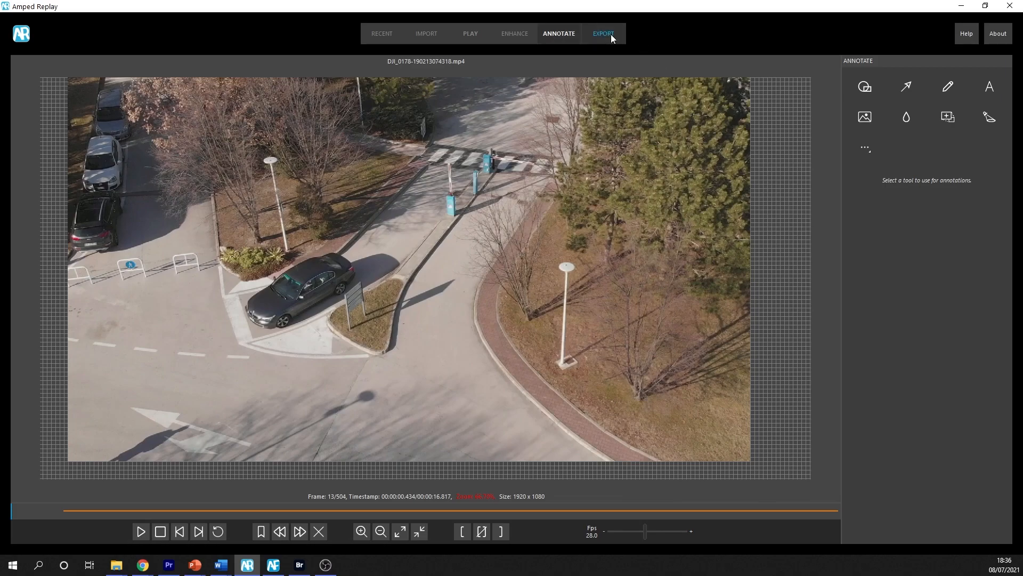
left_click(612, 37)
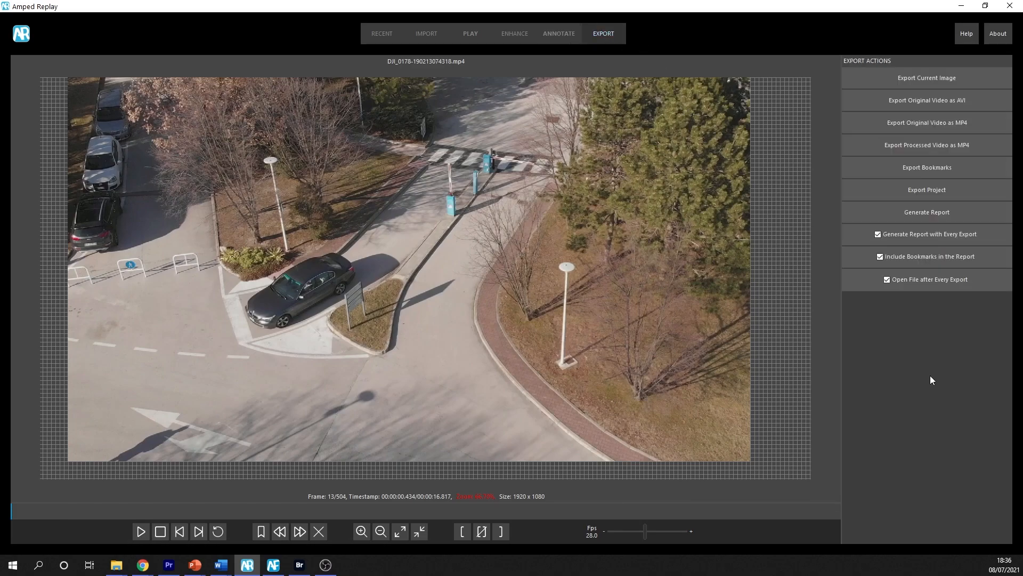
left_click(957, 145)
left_click(417, 283)
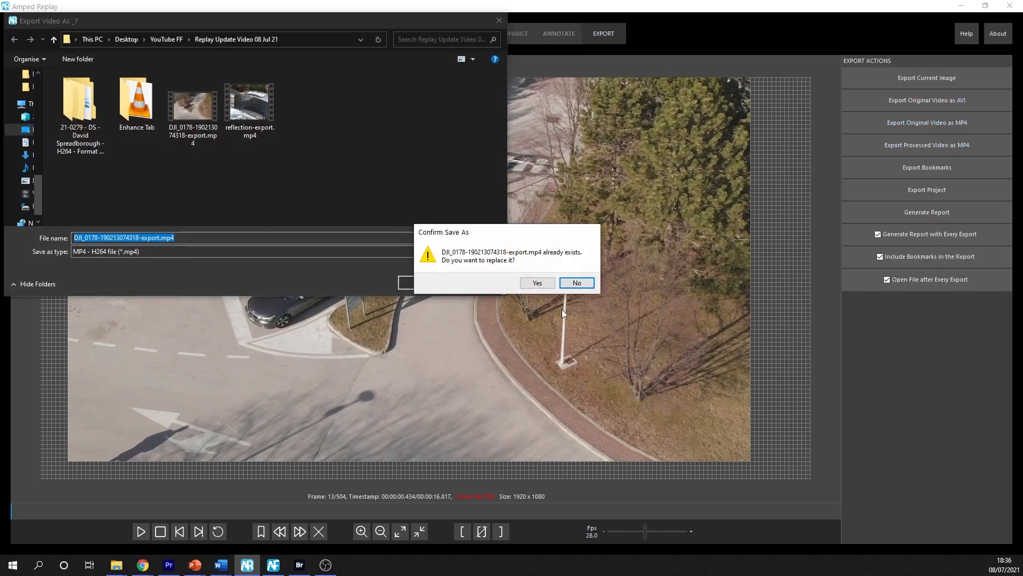
left_click(537, 283)
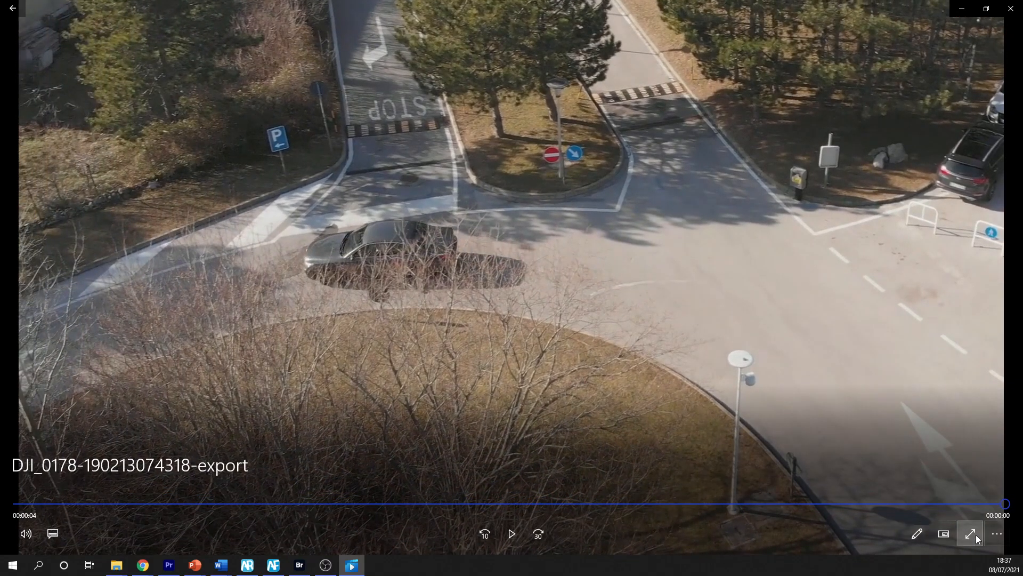
View the exported video in full screen, close the player and return to the annotation tools.
left_click(976, 535)
left_click(968, 557)
left_click(1011, 9)
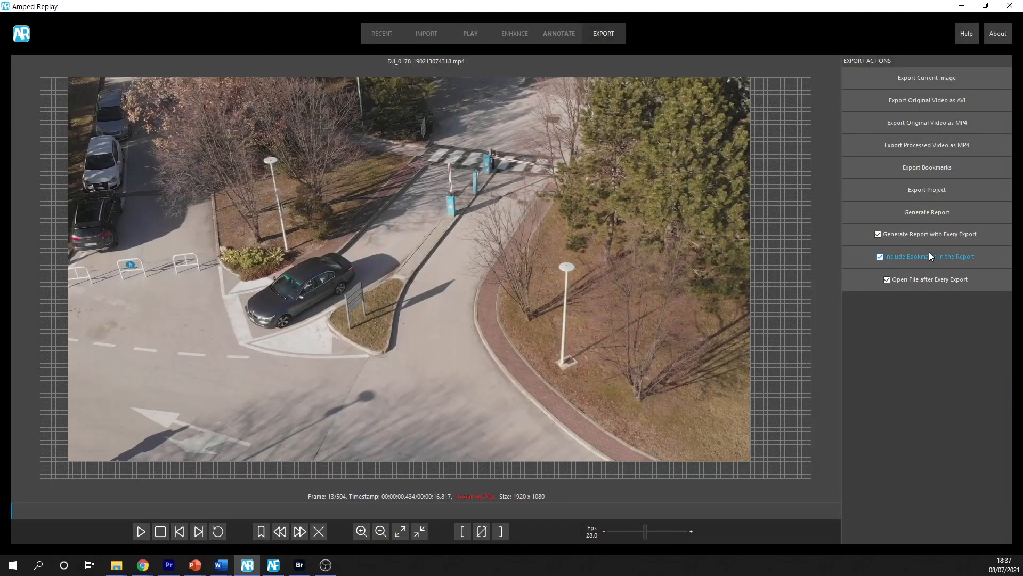
left_click(558, 34)
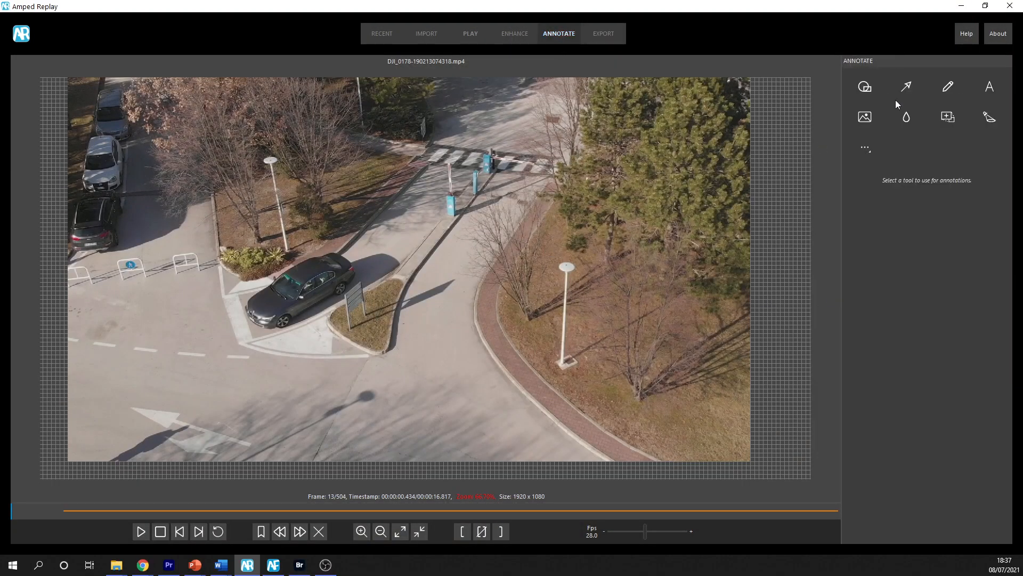
Enable Extend Canvas in the annotation options and go to the export actions.
left_click(875, 150)
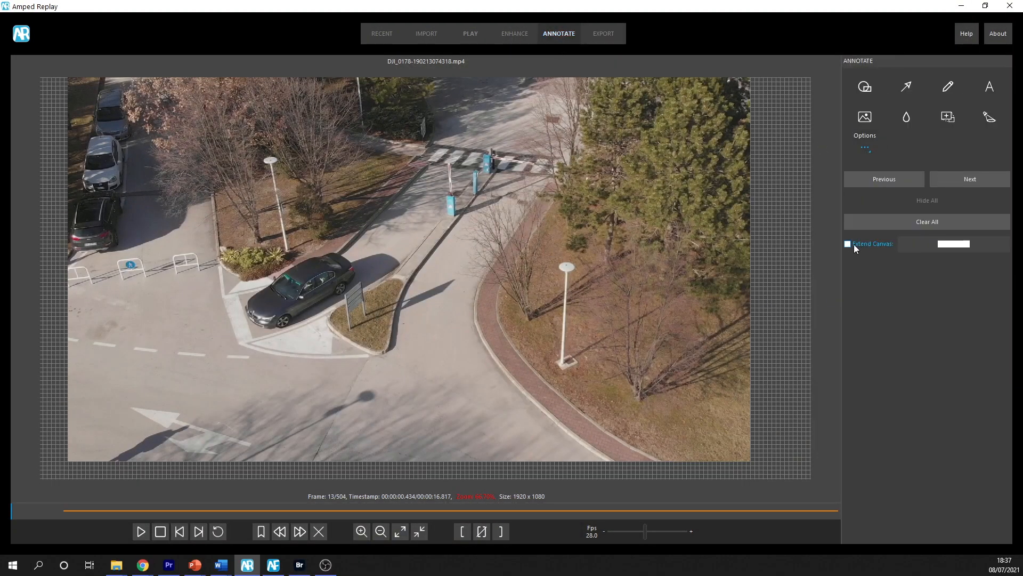
left_click(854, 244)
left_click(611, 33)
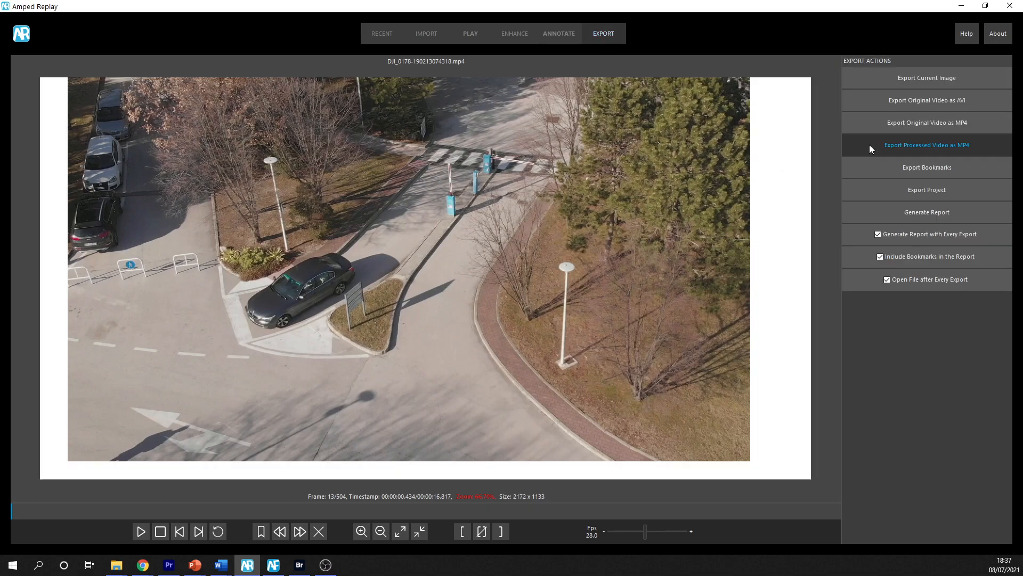
left_click(963, 149)
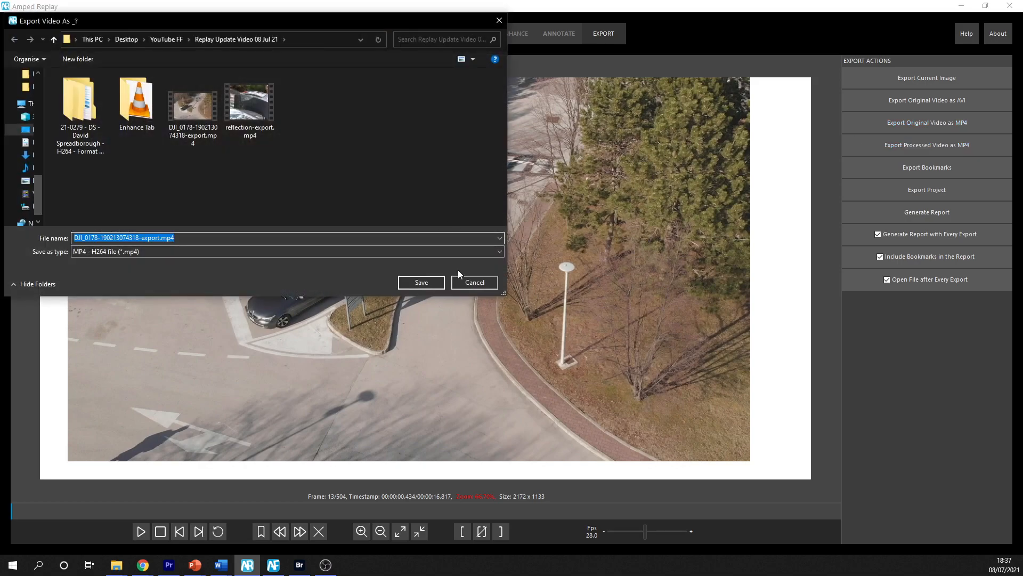
left_click(430, 282)
left_click(564, 284)
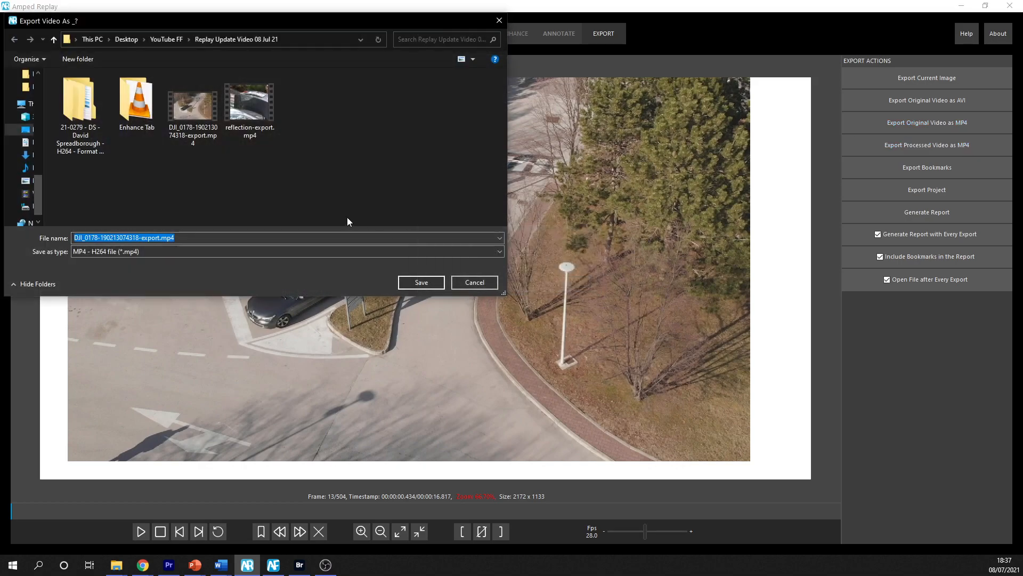
left_click(159, 238)
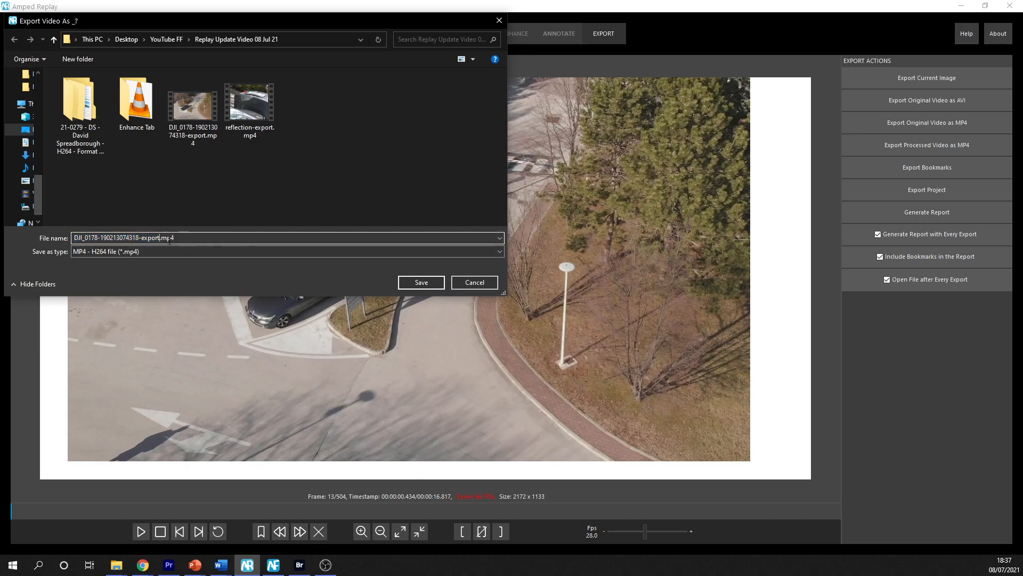
type("1")
left_click(421, 282)
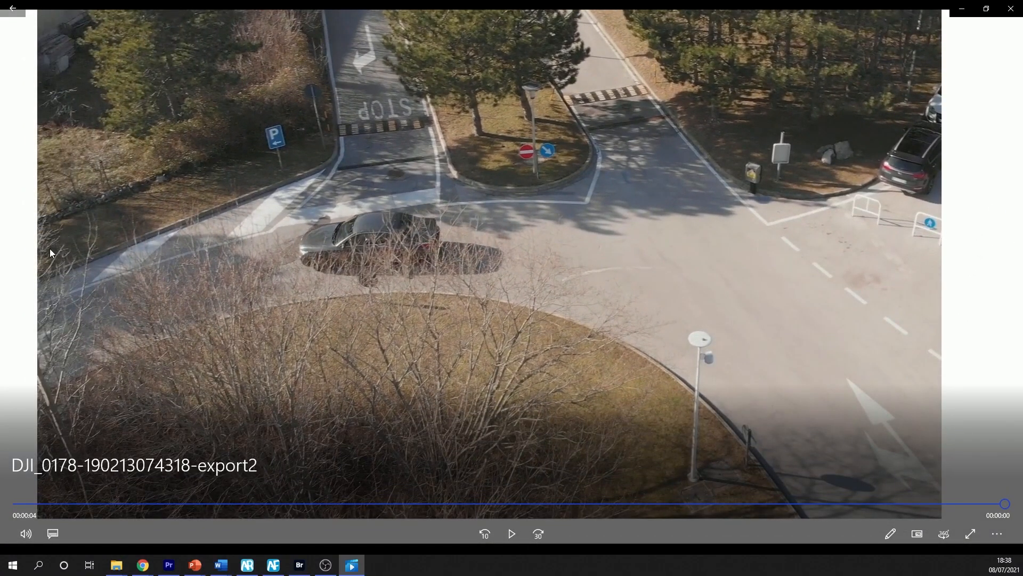
left_click(1011, 9)
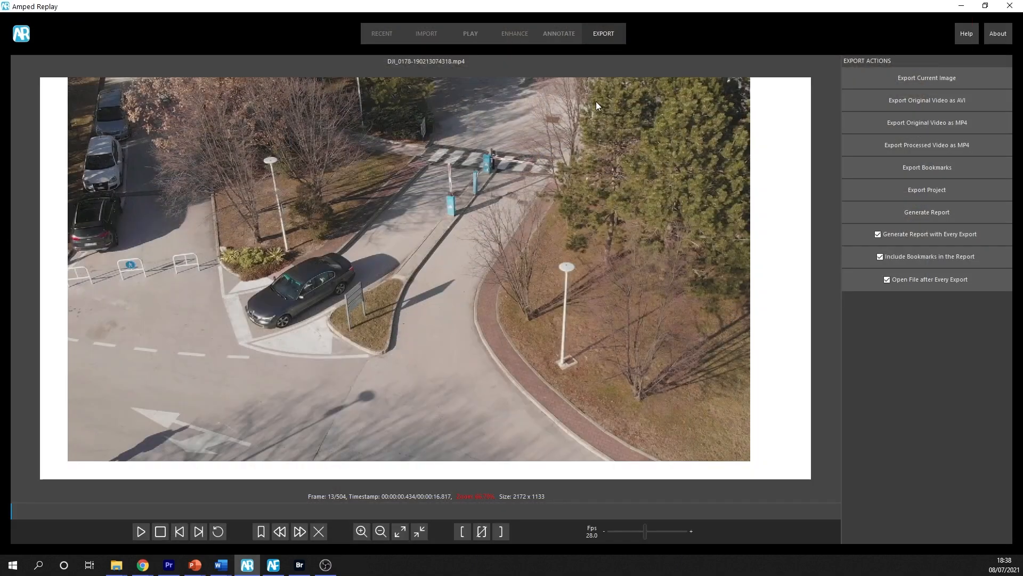
Turn off Extend Canvas in the annotation options and return to the export actions.
left_click(564, 36)
left_click(869, 149)
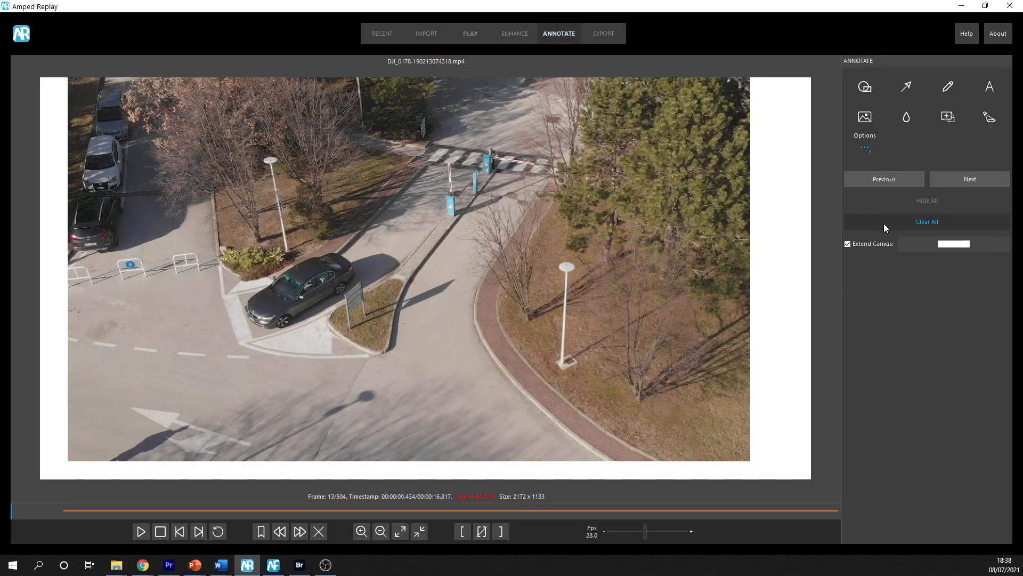
left_click(848, 244)
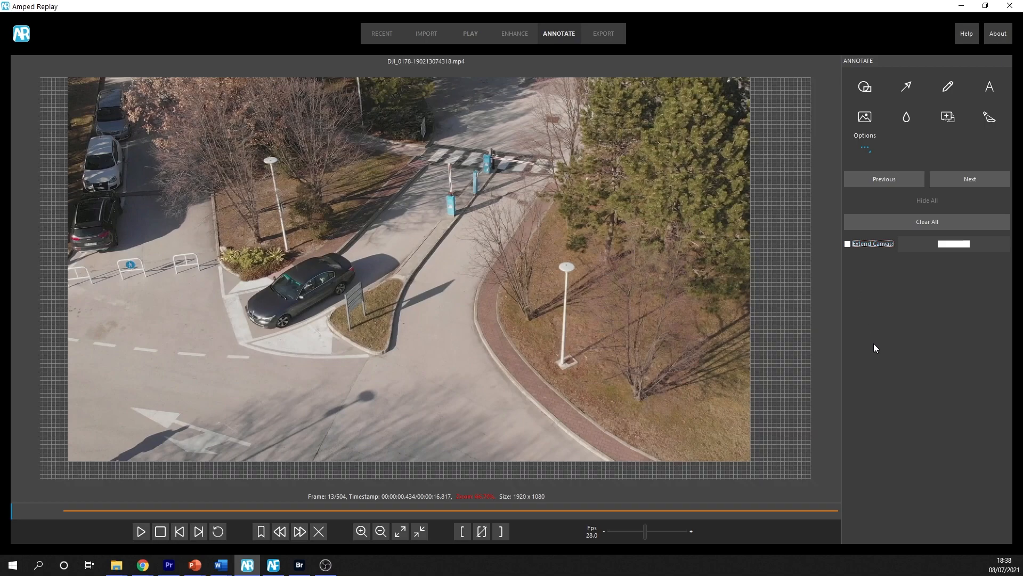
left_click(608, 35)
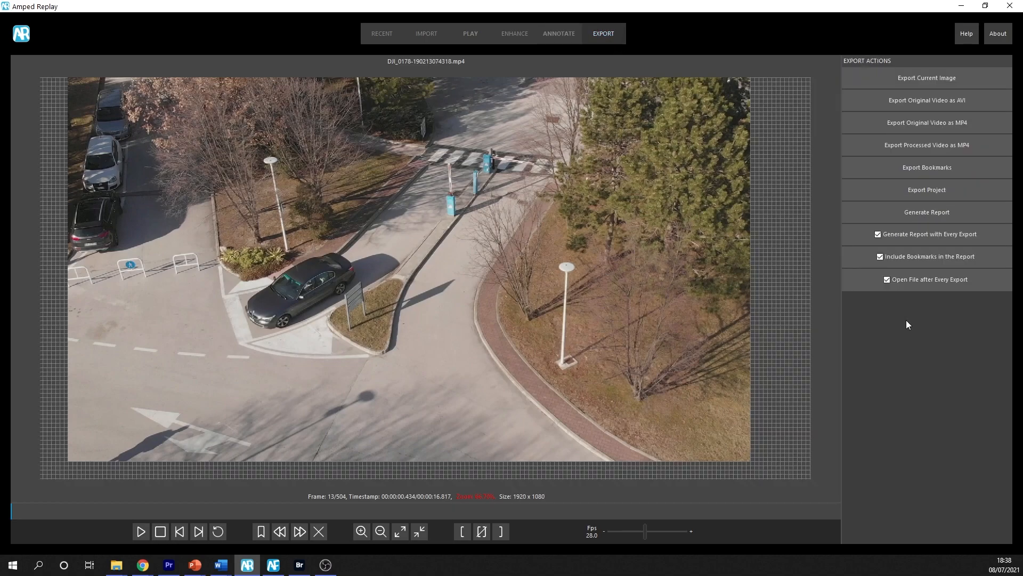